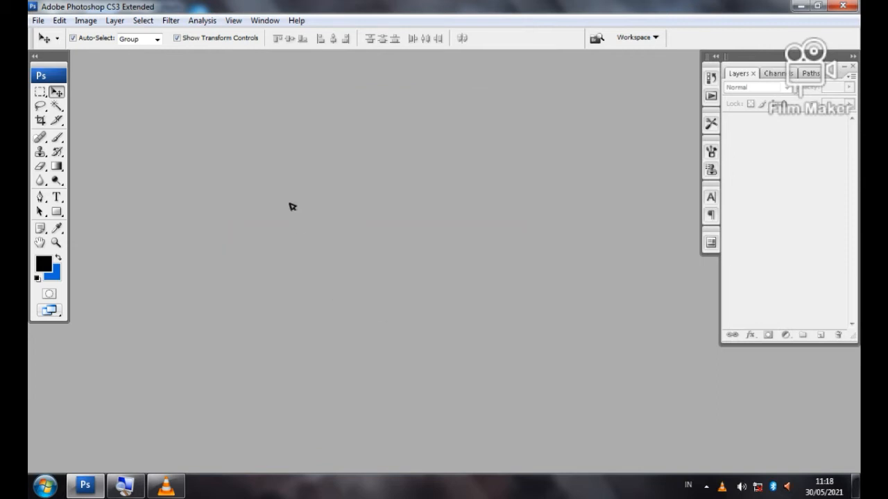
Create a new A4 document, 210 x 297 mm at 300 pixels/inch, in RGB Color with a white background
left_click(38, 21)
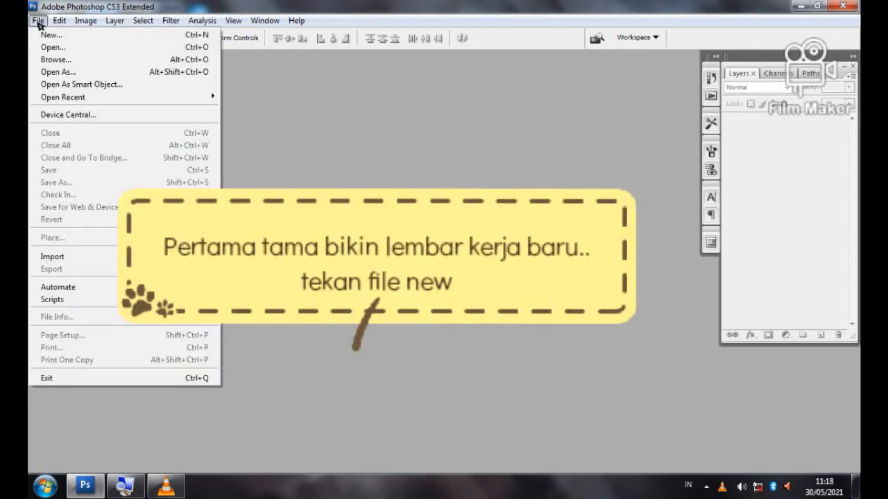
left_click(48, 34)
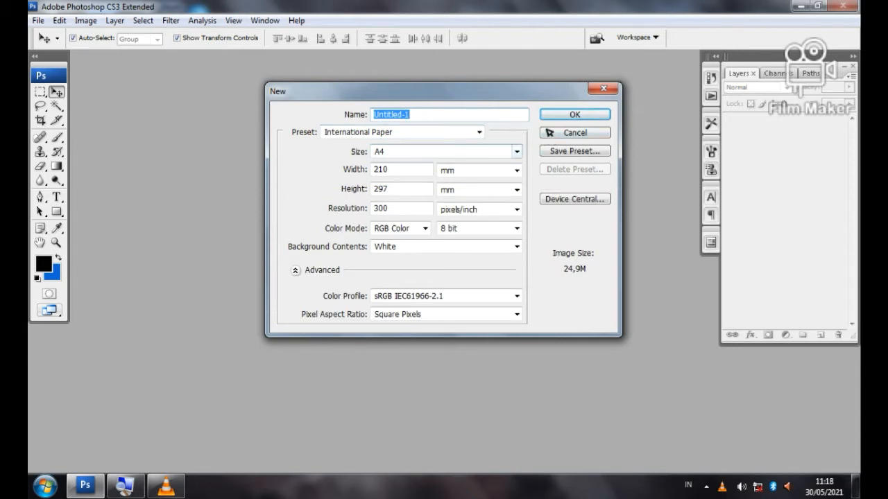
left_click(568, 116)
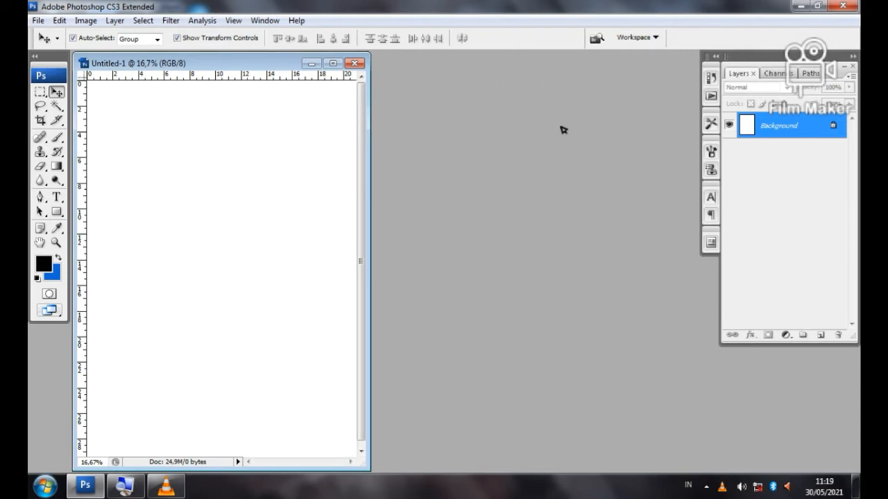
Rotate the canvas 90° CW to landscape, maximize its document window and fit the whole page in view
left_click(85, 20)
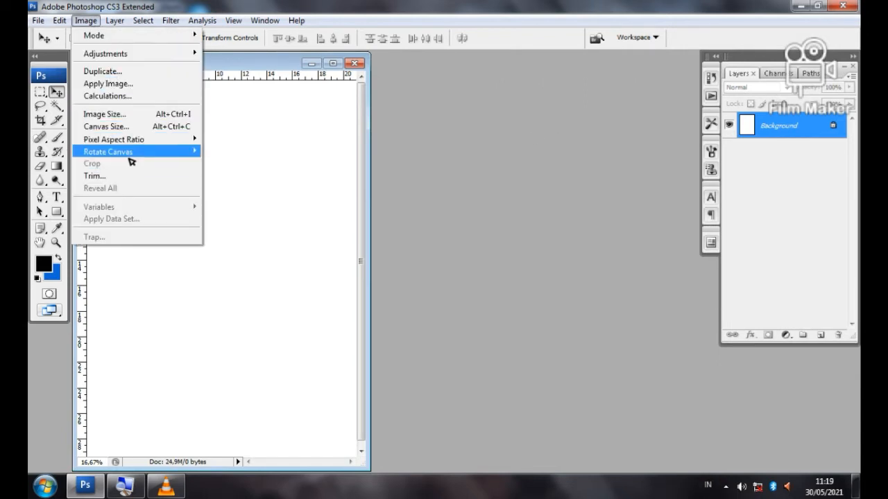
mouse_move(181, 151)
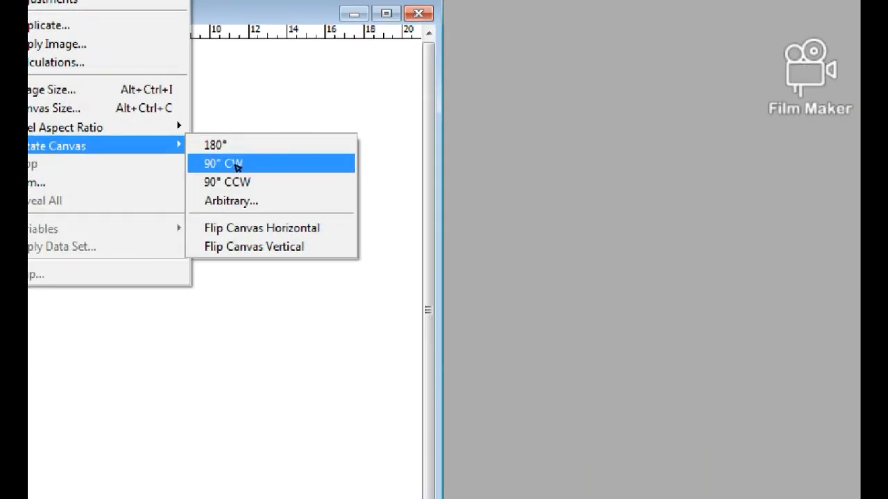
left_click(236, 165)
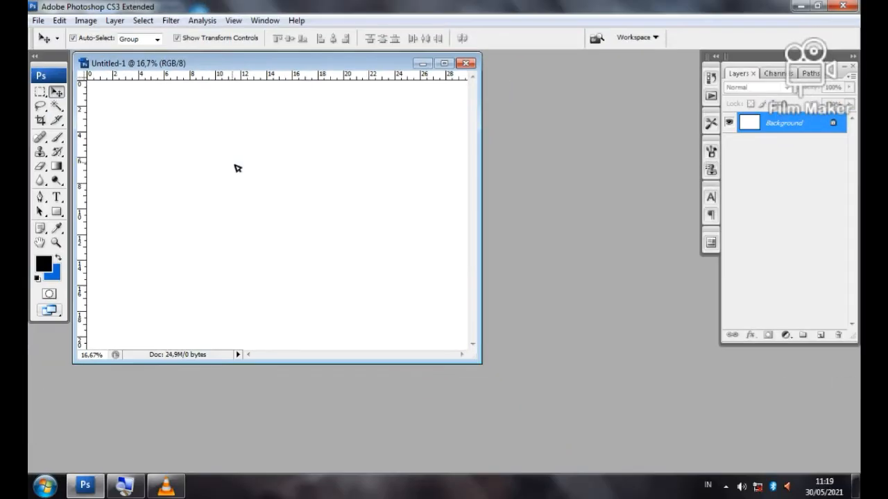
left_click(444, 64)
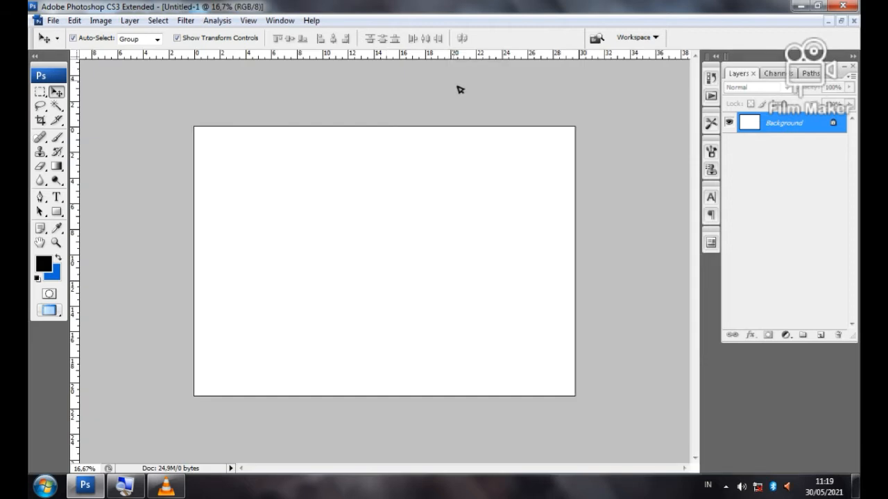
key("ctrl+0")
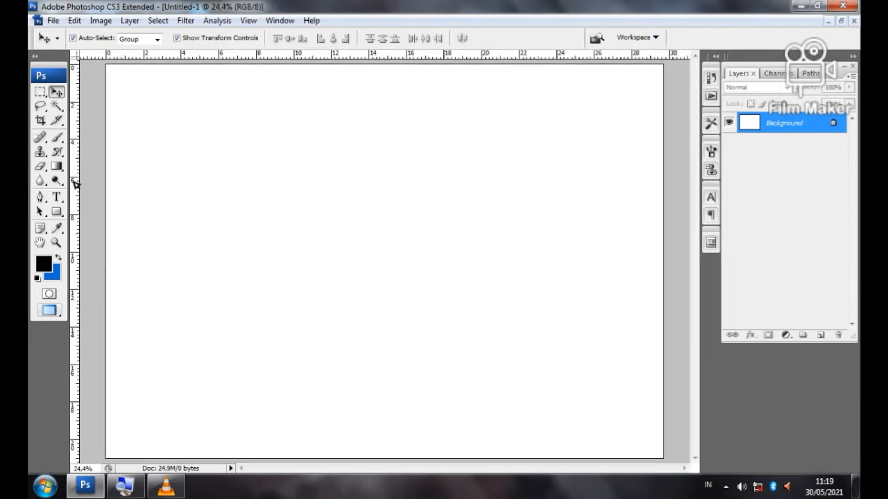
Add the horizontal text "GARIS TEPI" in black 72 pt Boldstrom near the page's upper left
left_click(58, 198)
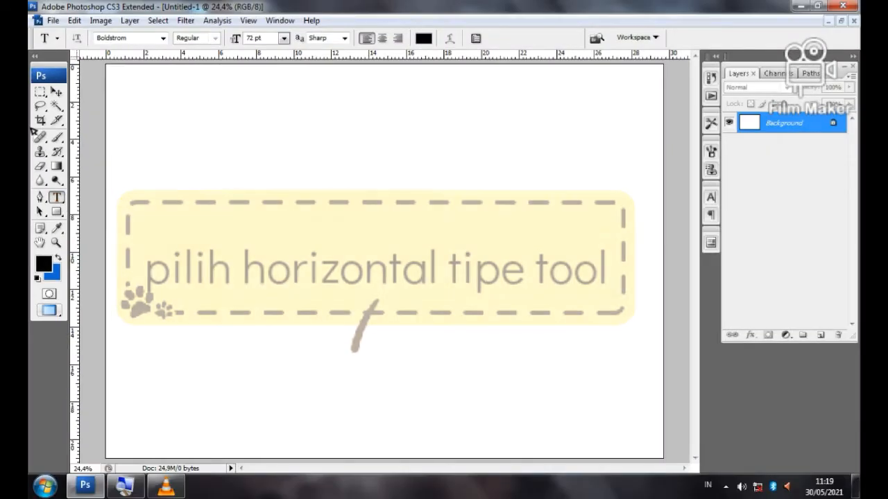
left_click(175, 170)
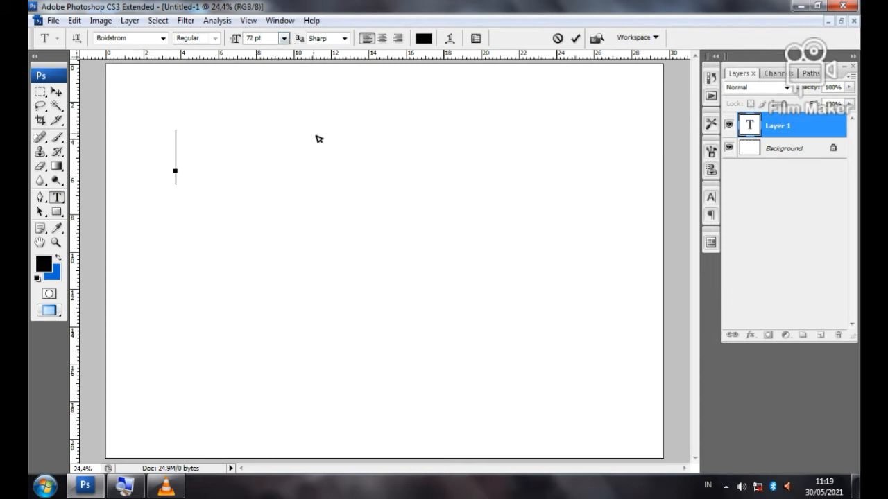
type("GAR")
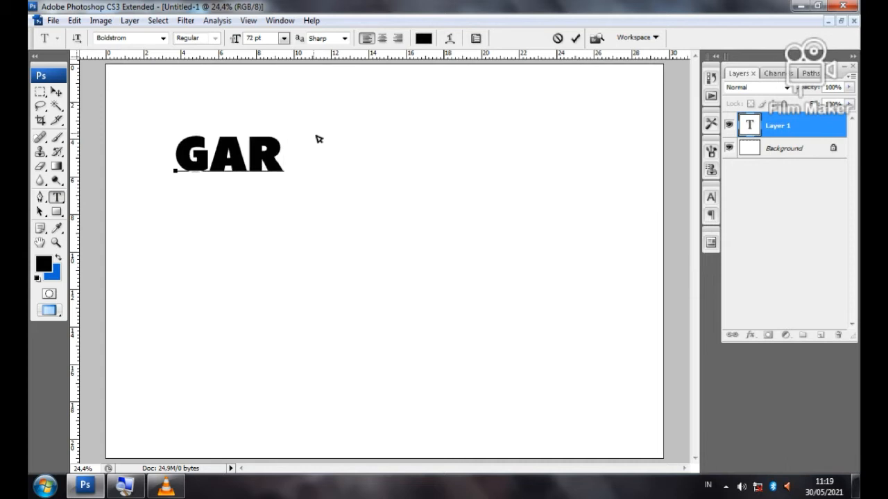
type("IS TEPI")
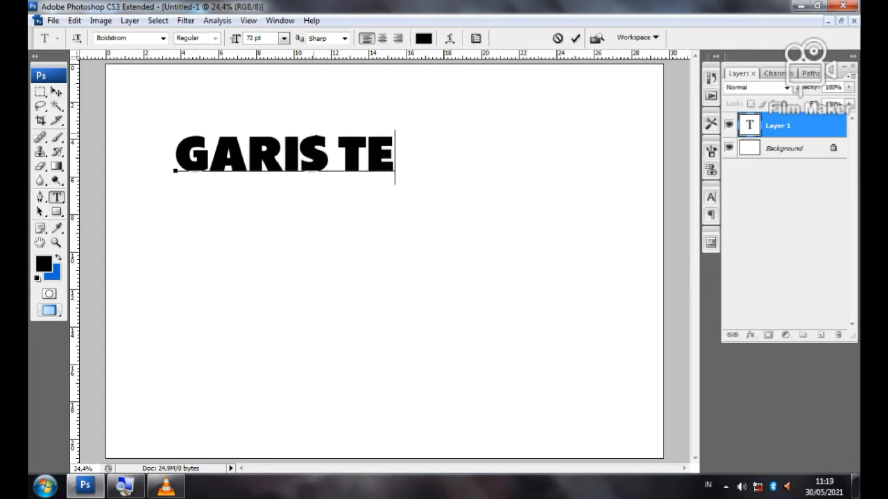
left_click(575, 38)
Scale the GARIS TEPI text proportionally to about 184% and centre it across the page's width
left_click(57, 92)
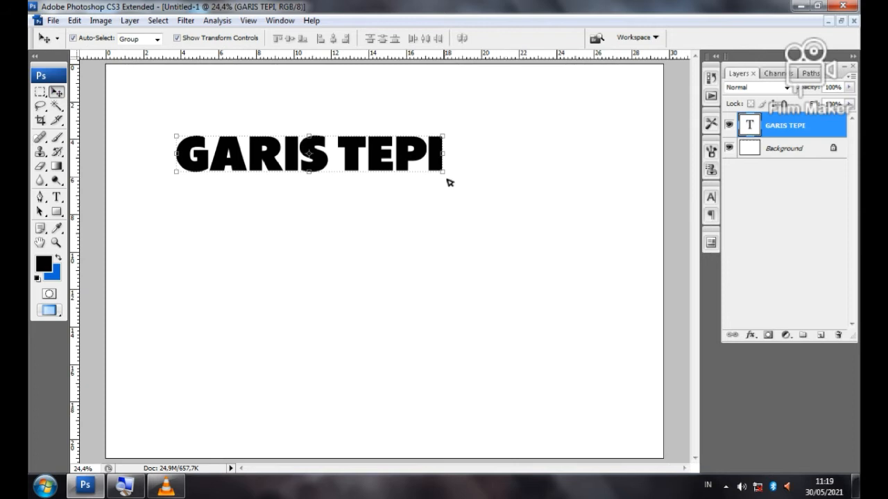
key("ctrl+t")
left_click_drag(448, 194, 656, 329)
left_click_drag(423, 180, 381, 235)
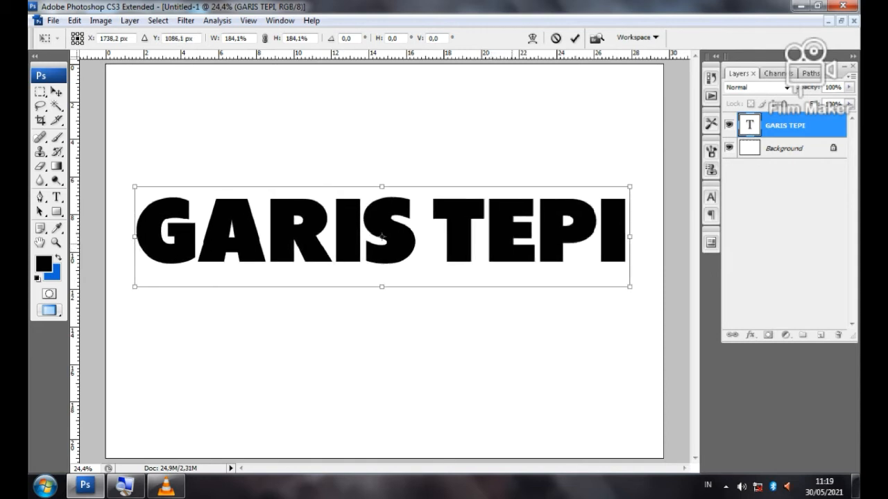
left_click(574, 38)
Stretch the GARIS TEPI text upward to about 116% height and move it slightly down the page
key("ctrl+plus")
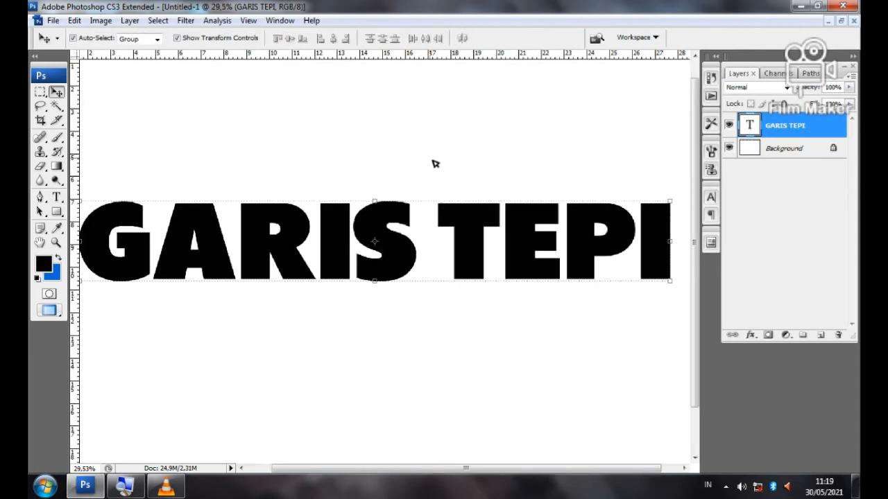
scroll(434, 164, "down", 1)
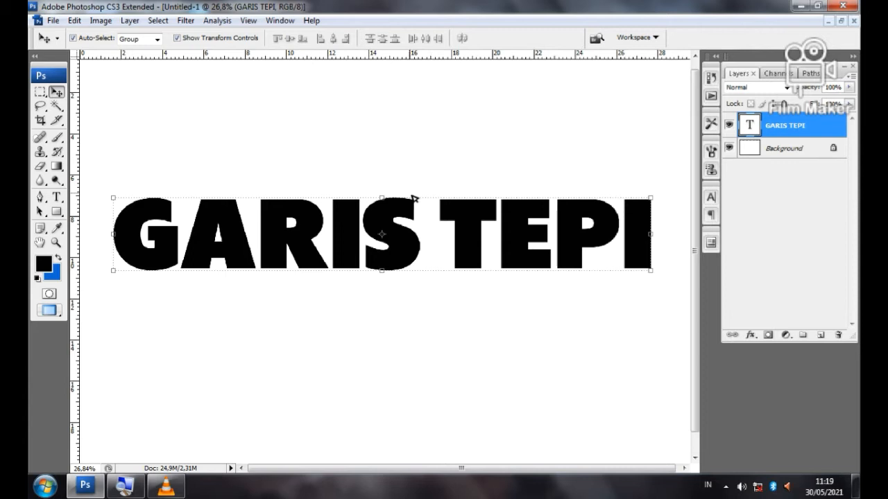
key("ctrl+t")
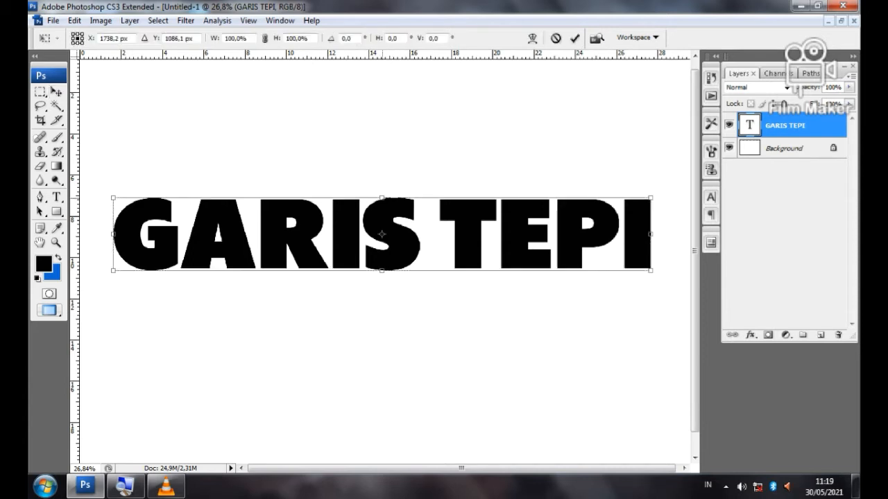
left_click_drag(386, 193, 390, 176)
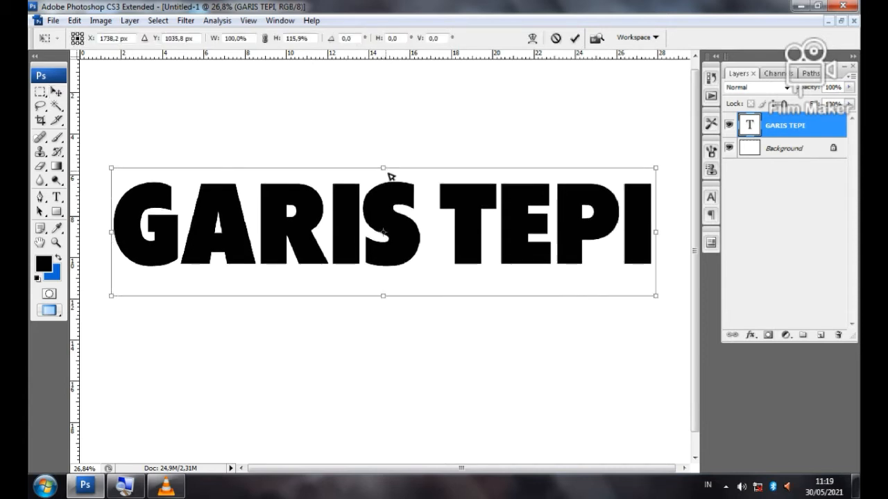
left_click(579, 41)
scroll(495, 236, "down", 2)
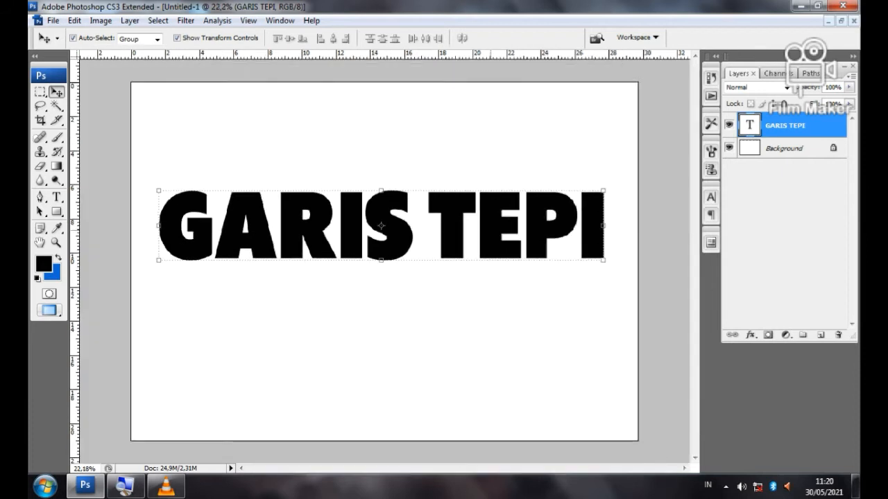
left_click_drag(500, 260, 501, 268)
left_click(495, 339)
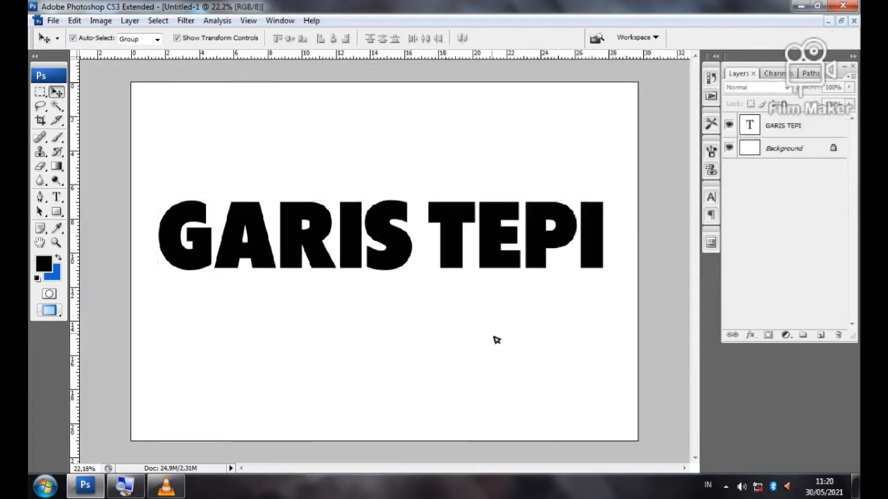
left_click(490, 268)
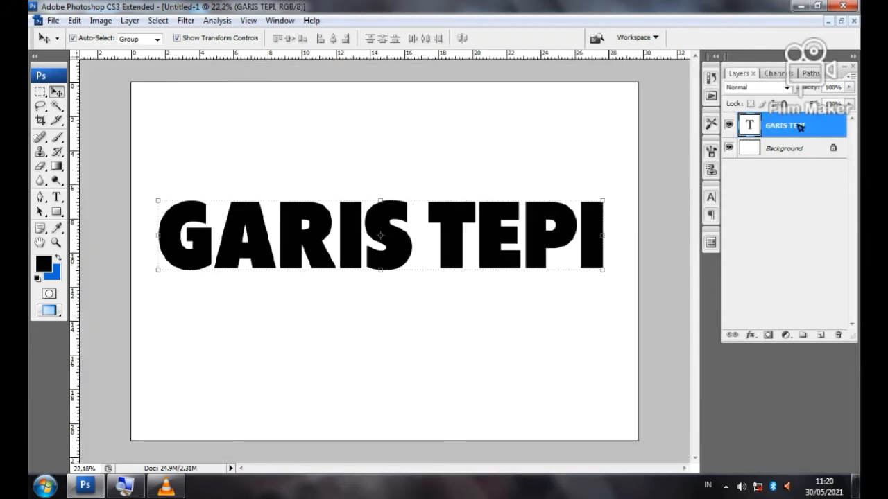
Add an outside Stroke layer style to the GARIS TEPI text with a size of 24 px
scroll(463, 248, "up", 1)
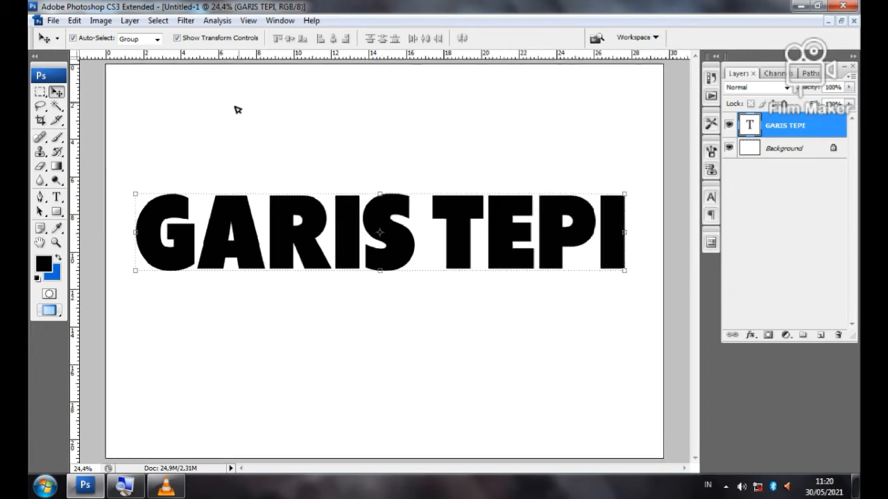
scroll(254, 152, "up", 1)
scroll(253, 152, "up", 1)
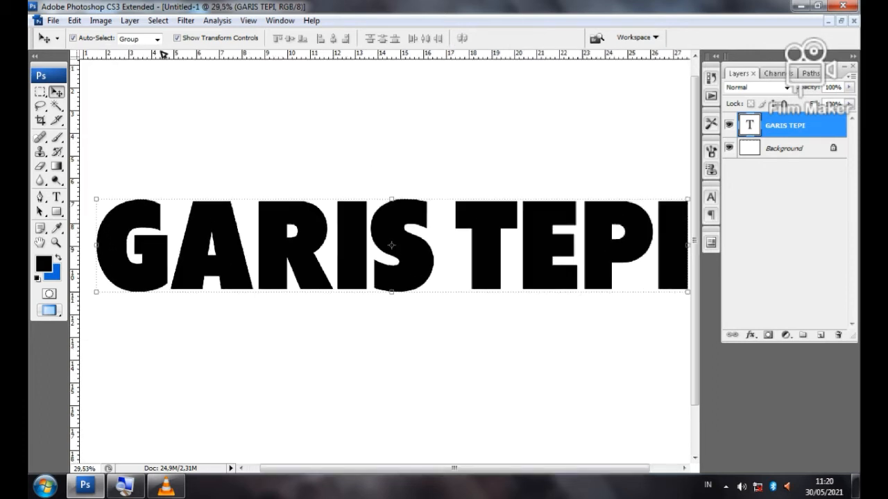
left_click(129, 20)
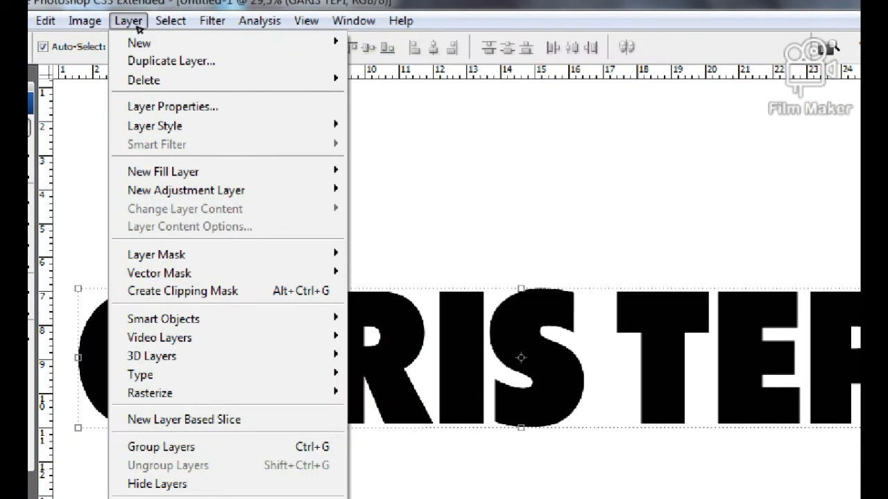
mouse_move(166, 125)
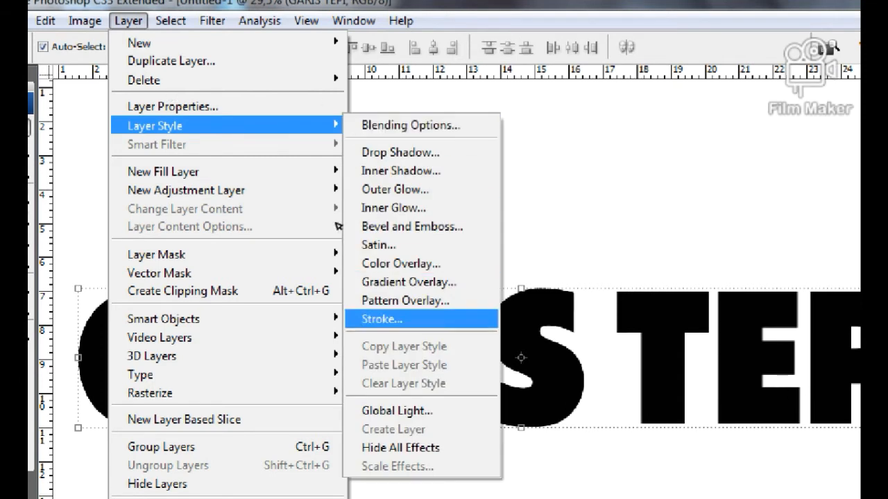
left_click(382, 319)
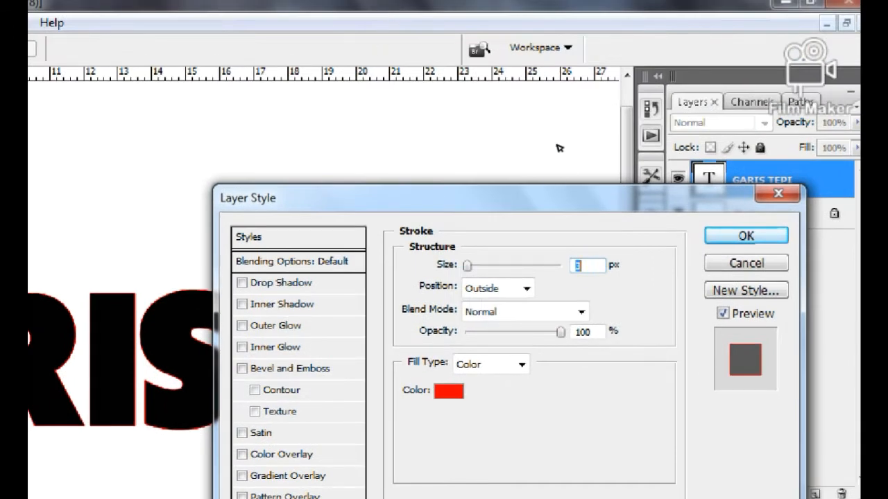
left_click_drag(528, 190, 601, 51)
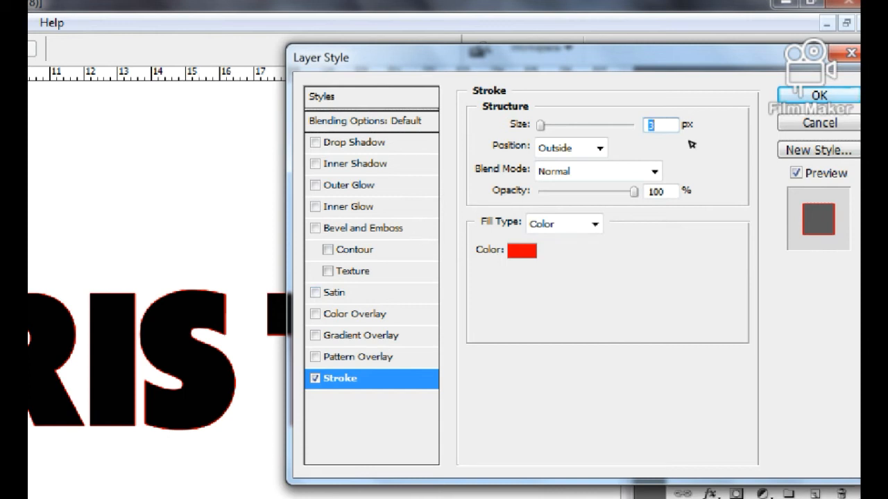
left_click_drag(540, 126, 553, 126)
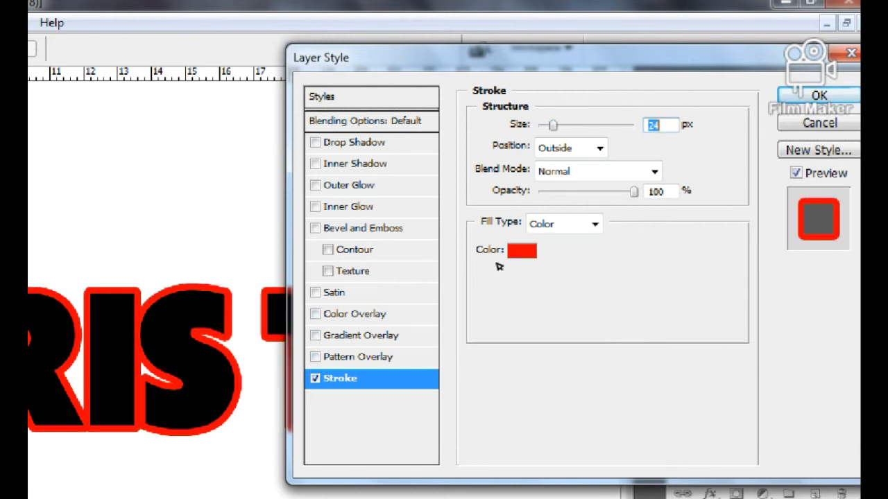
Change the stroke color to bright green (H 103, S 100, B 100) and set the stroke size to 27 px
left_click(521, 251)
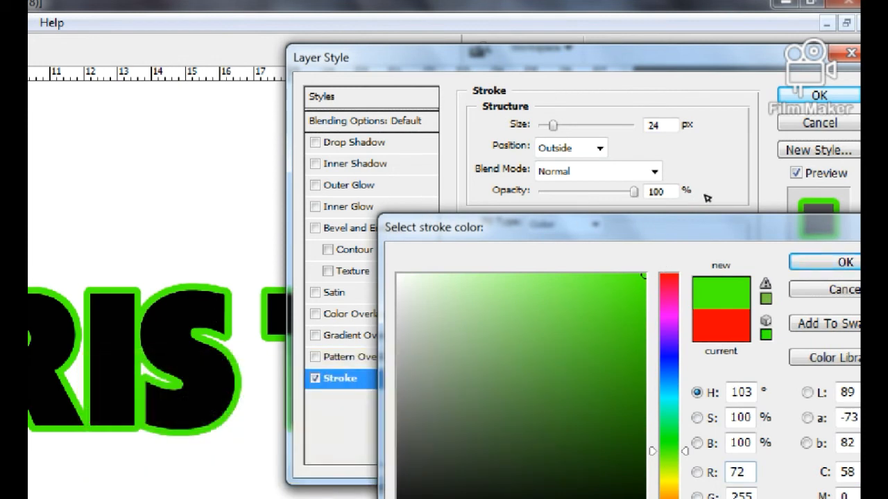
left_click(840, 262)
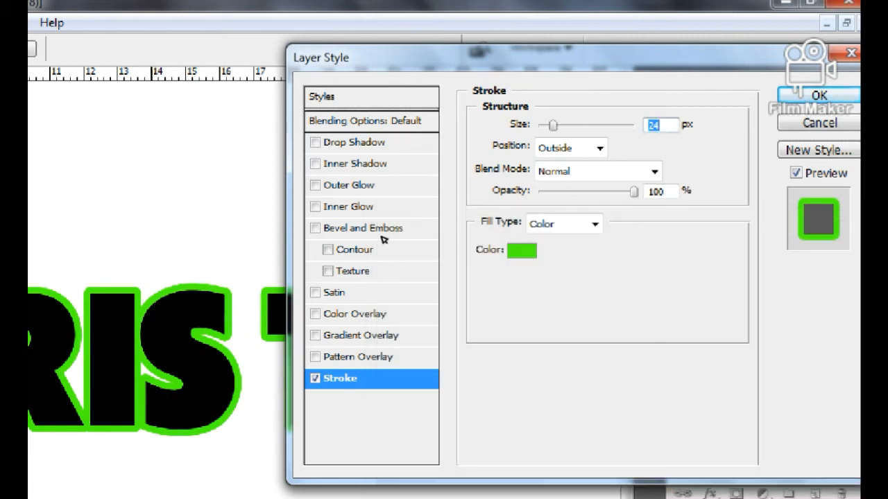
scroll(657, 103, "up", 5)
scroll(659, 100, "down", 5)
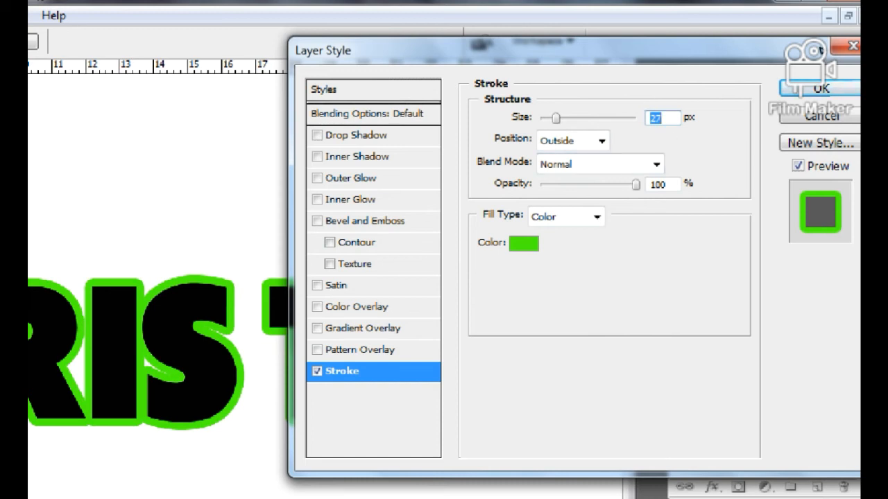
left_click(816, 87)
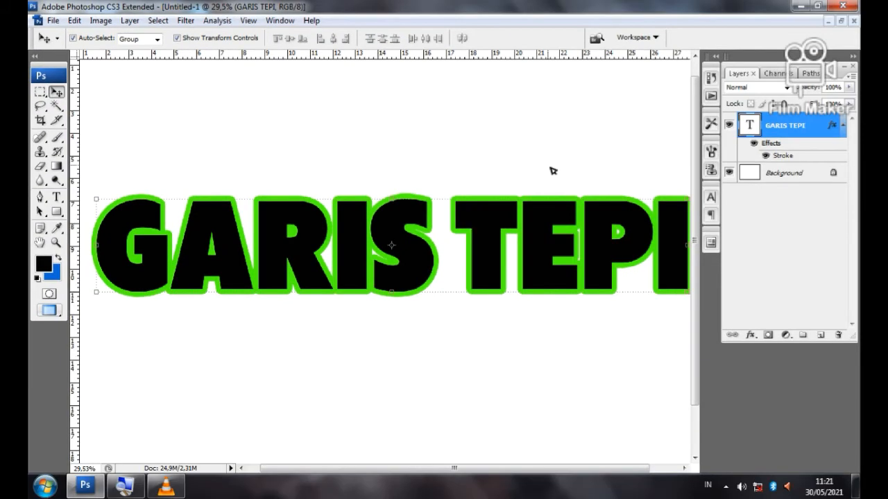
Convert the GARIS TEPI text layer, with its green stroke, to a Smart Object
key("ctrl+0")
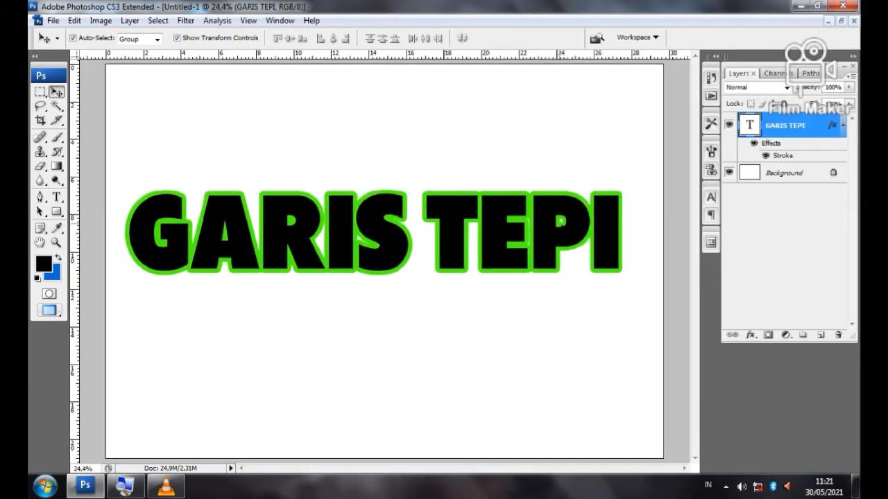
scroll(380, 256, "up", 2)
scroll(380, 256, "down", 1)
scroll(476, 202, "down", 1)
scroll(477, 203, "up", 1)
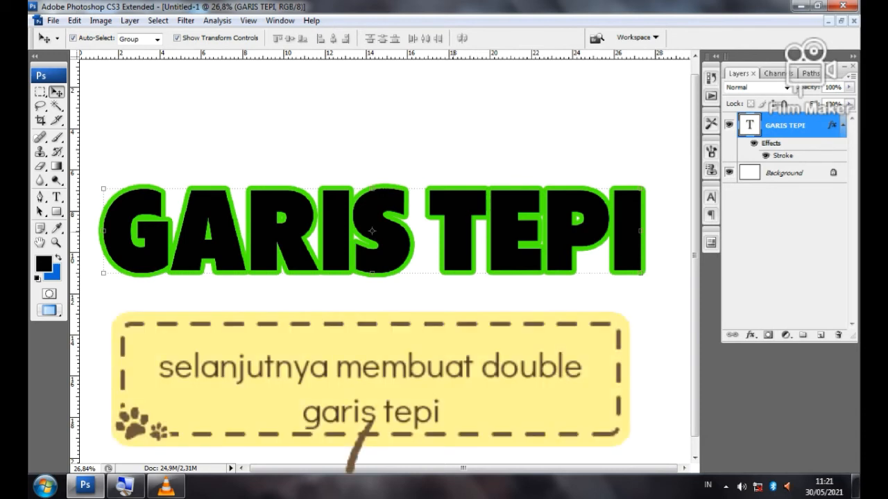
right_click(788, 134)
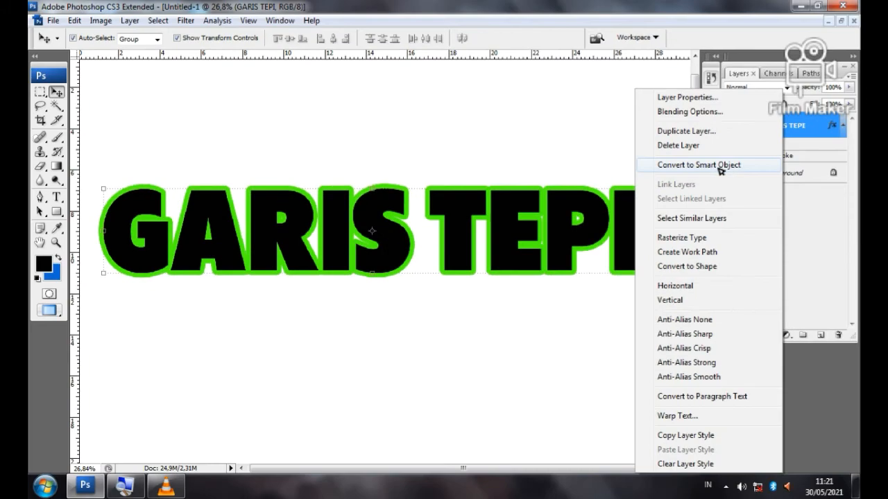
left_click(719, 168)
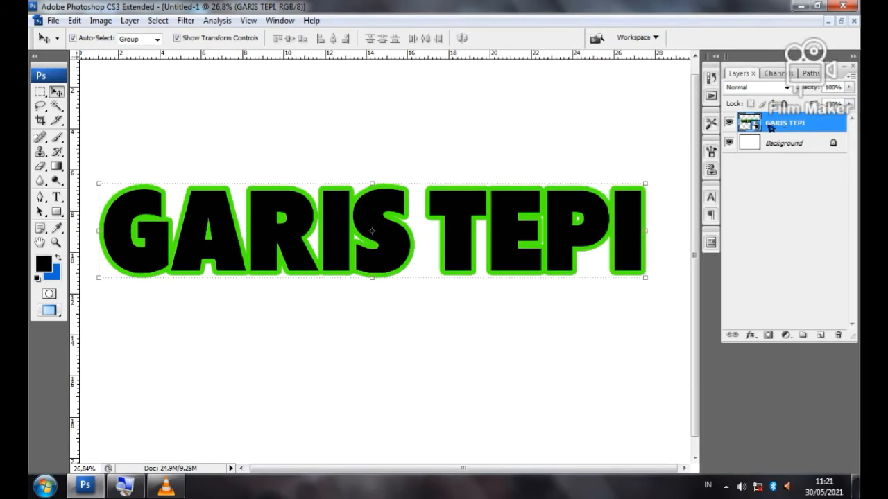
Add a second, outside Stroke layer style to the GARIS TEPI Smart Object with a size of 27 px
left_click(130, 21)
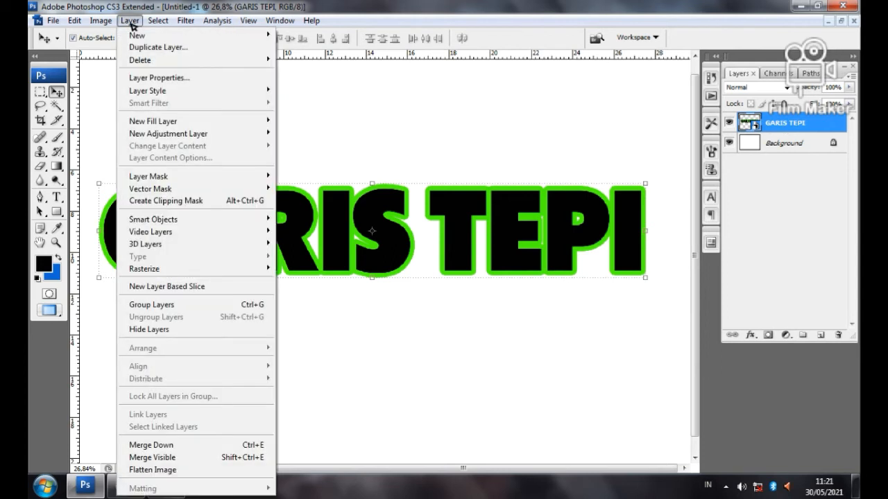
mouse_move(169, 90)
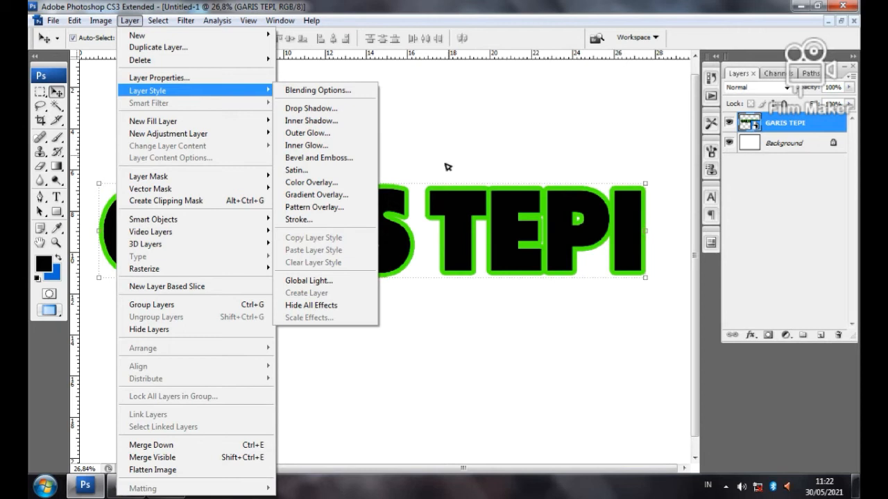
left_click(349, 220)
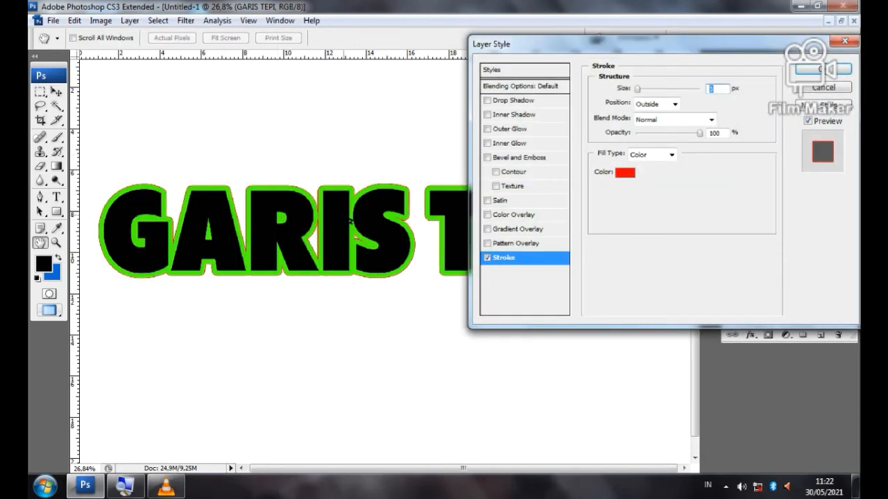
left_click_drag(601, 51, 470, 63)
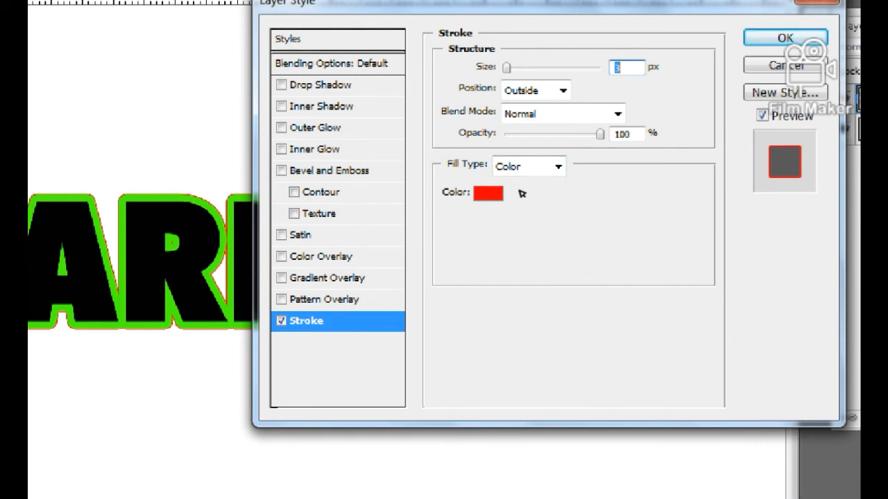
left_click(489, 192)
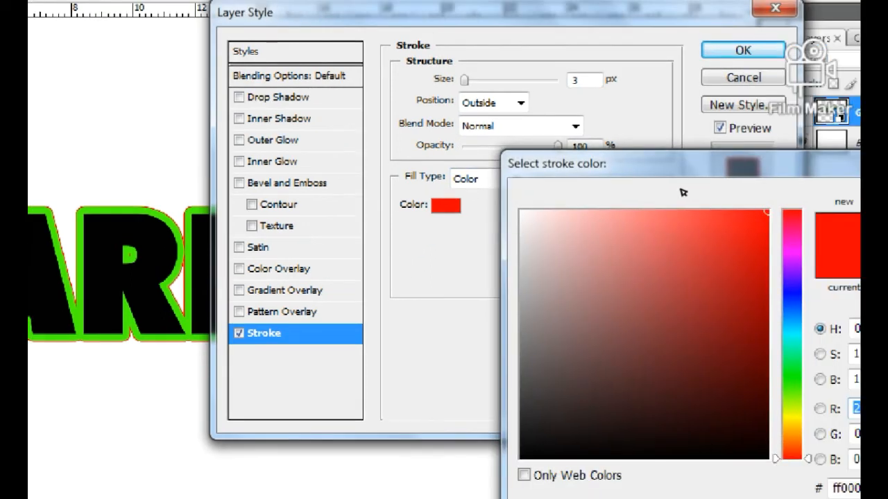
left_click_drag(723, 159, 518, 252)
left_click(734, 297)
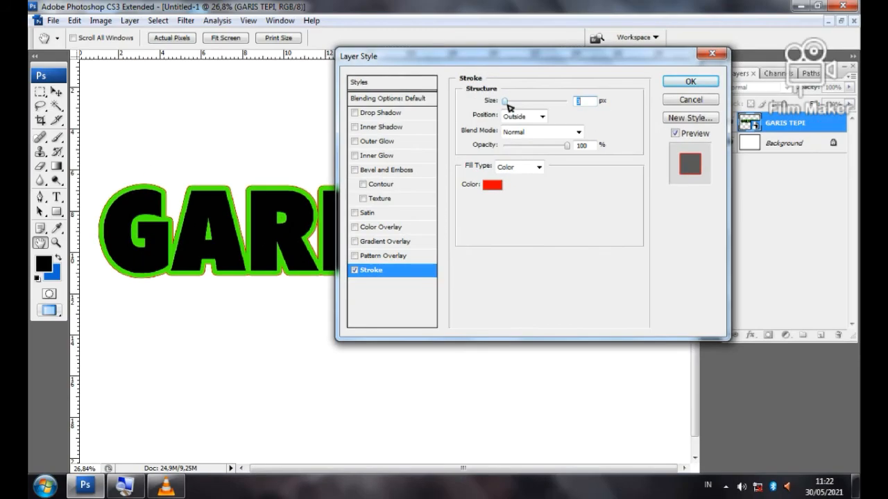
left_click_drag(507, 103, 518, 106)
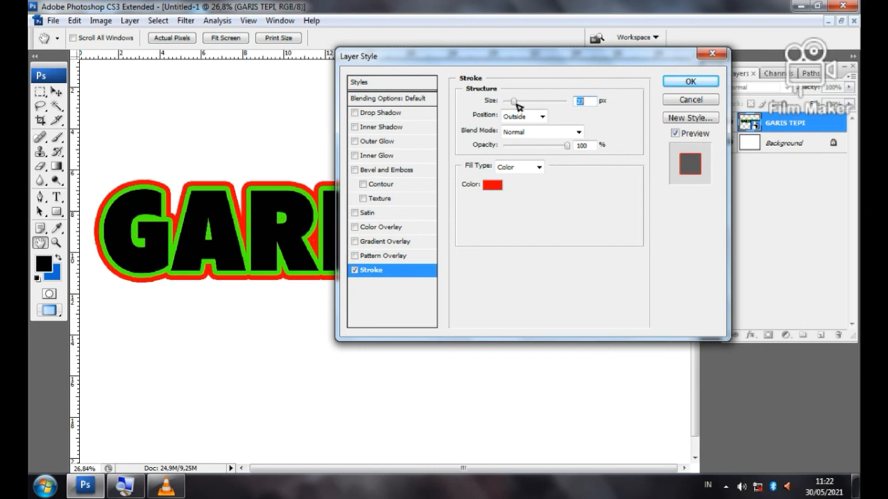
Change the outer stroke's color to yellow (#f6ff00) and set its size to 35 px
left_click(496, 186)
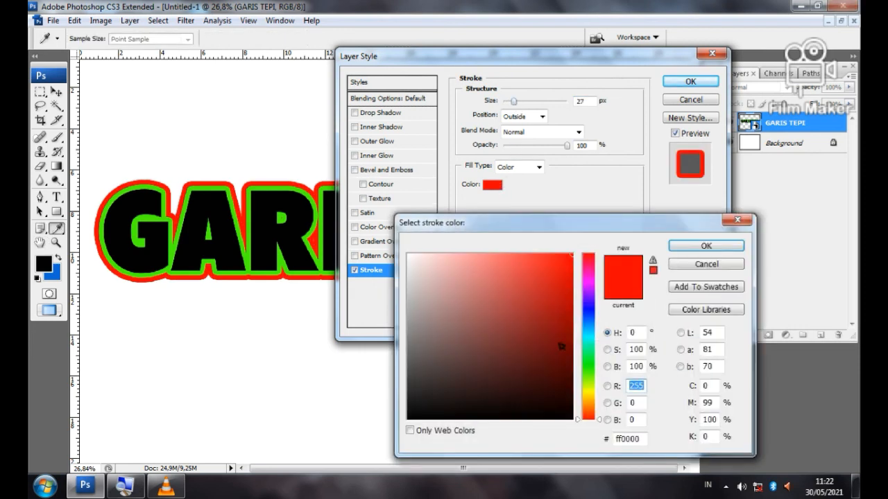
left_click(594, 389)
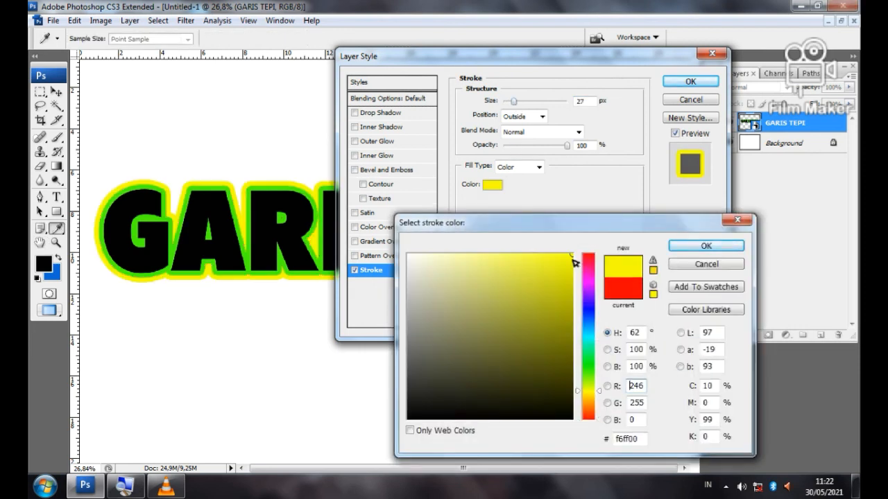
left_click(705, 247)
left_click_drag(513, 102, 521, 108)
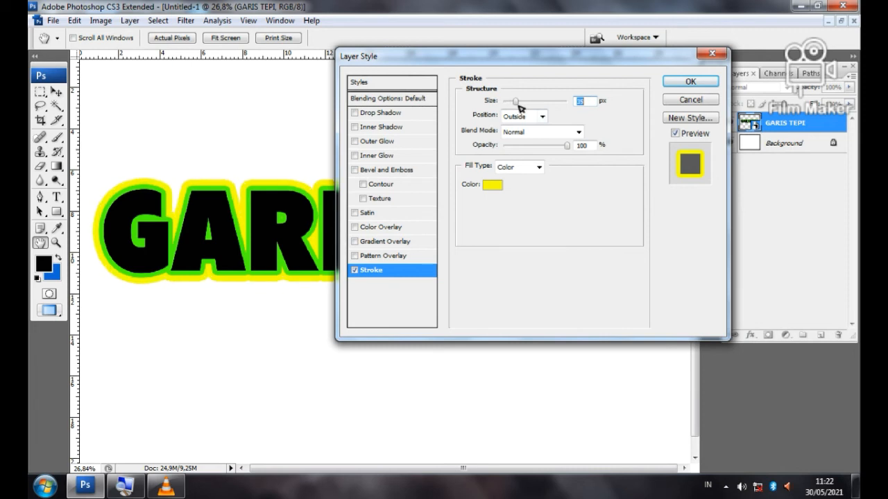
Change the outer stroke's color to magenta (#f707f4)
left_click(492, 184)
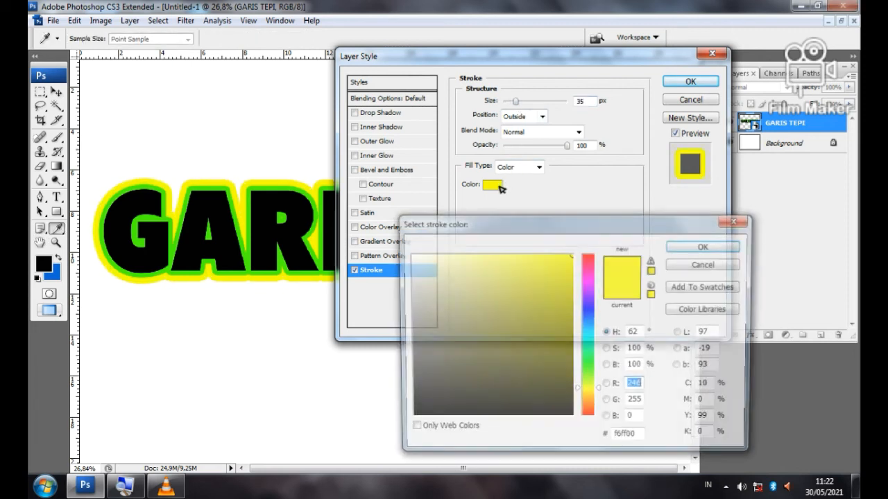
left_click(594, 283)
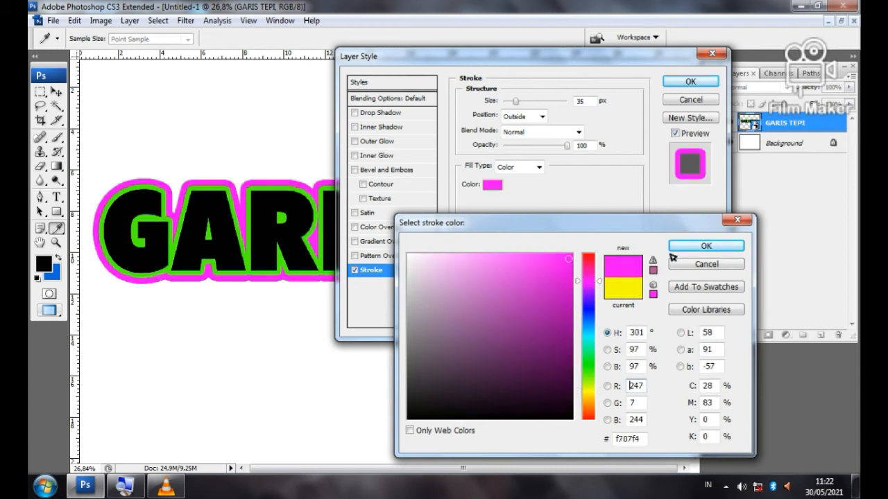
left_click(694, 247)
Set the outer stroke's opacity to 96% and its size to 40 px, and apply the layer style
left_click_drag(518, 60, 622, 138)
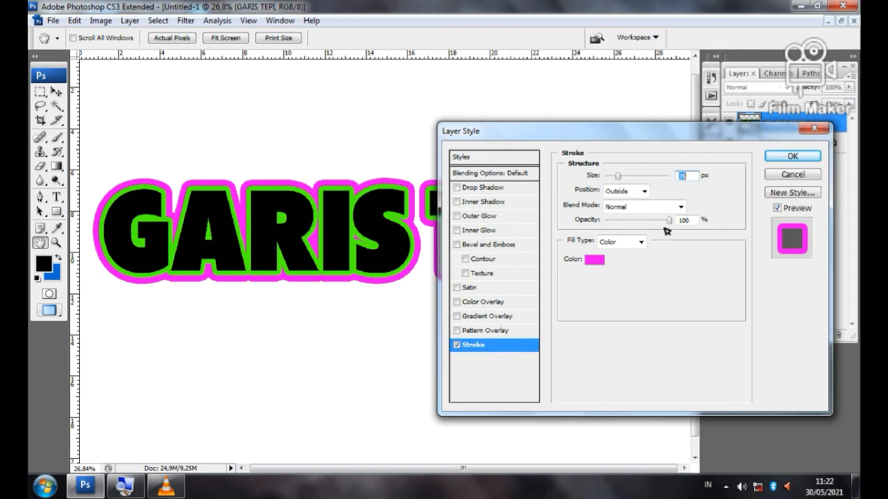
mouse_move(670, 225)
left_mouse_down()
mouse_move(620, 229)
mouse_move(672, 230)
left_mouse_up()
mouse_move(622, 180)
left_mouse_down()
mouse_move(640, 180)
mouse_move(623, 187)
left_mouse_up()
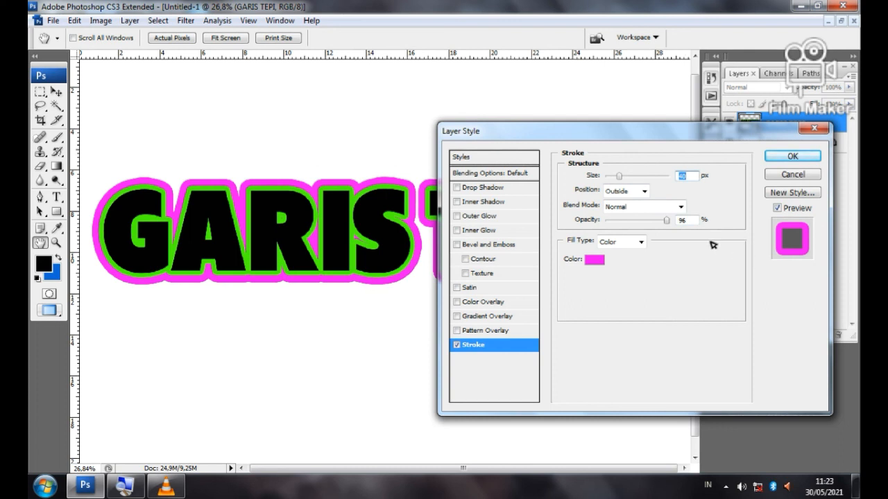
left_click(789, 158)
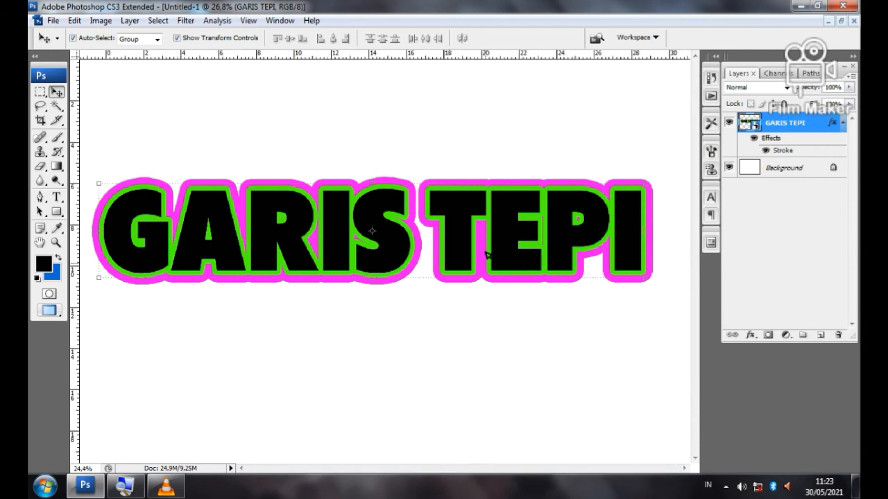
Move the double-outlined GARIS TEPI text slightly down and to the right on the page
scroll(486, 255, "down", 3)
scroll(487, 256, "up", 2)
scroll(487, 256, "down", 2)
mouse_move(487, 255)
left_mouse_down()
mouse_move(494, 269)
mouse_move(487, 258)
left_mouse_up()
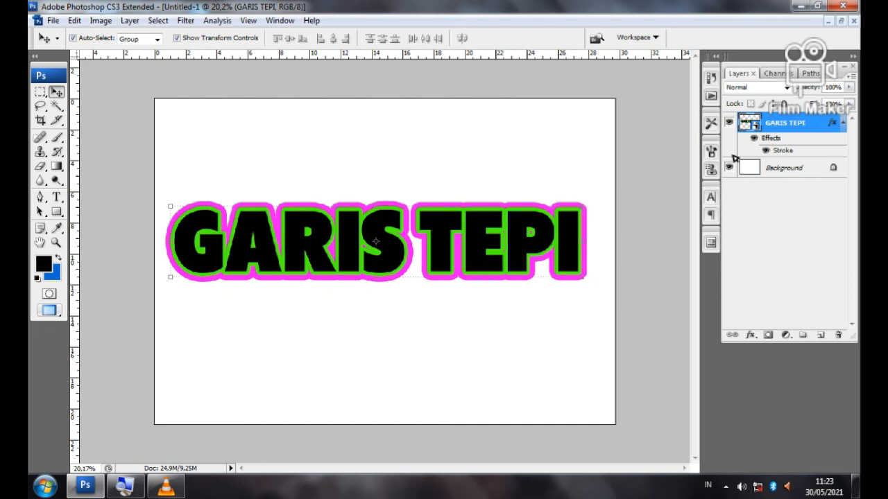
mouse_move(535, 242)
left_mouse_down()
mouse_move(540, 232)
mouse_move(537, 254)
mouse_move(532, 242)
left_mouse_up()
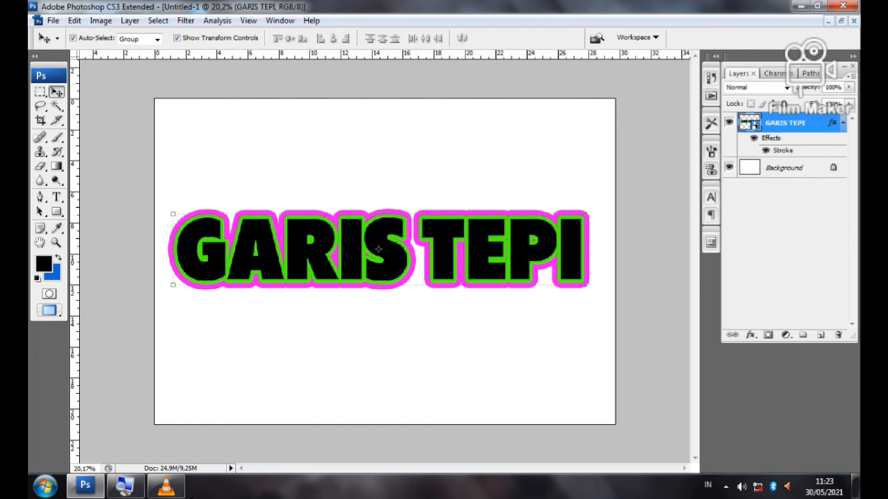
left_click(166, 486)
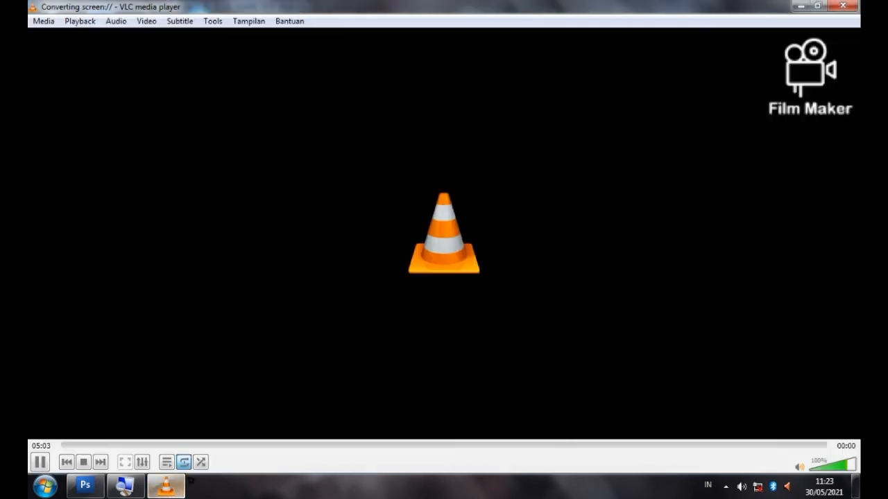